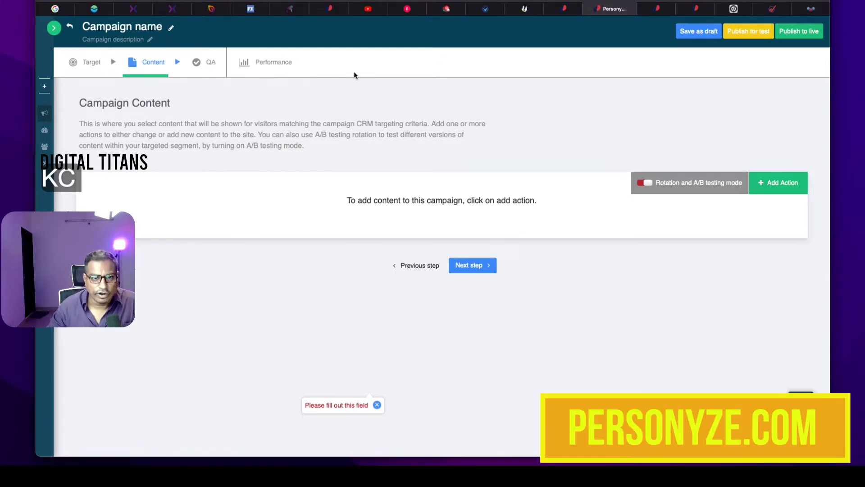
Step: Open the Personyze website's pricing page listing the Free, Lite, Power and Enterprise plans
click(54, 28)
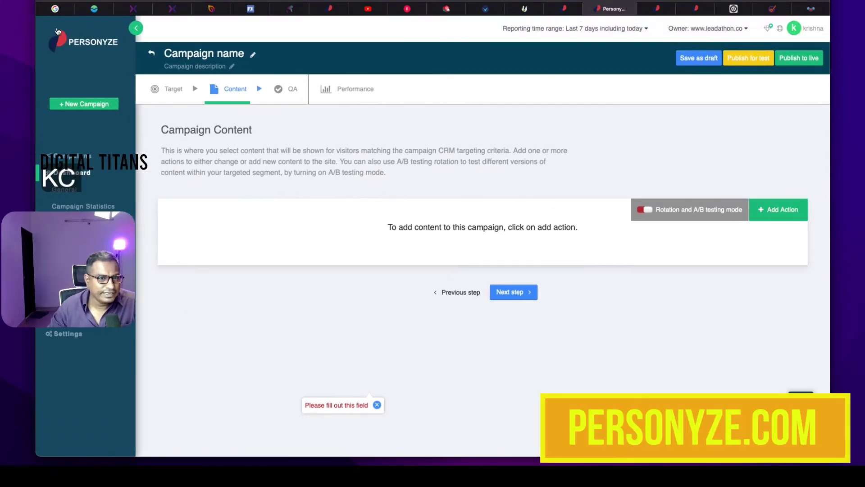
click(59, 38)
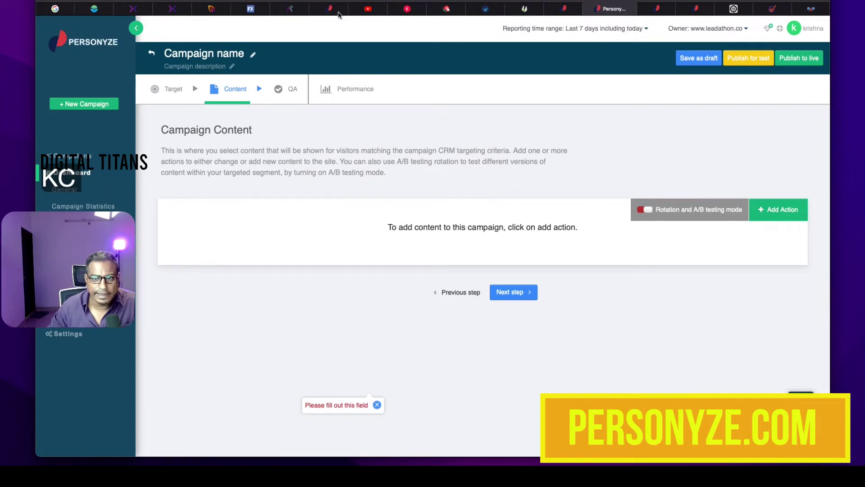
click(568, 7)
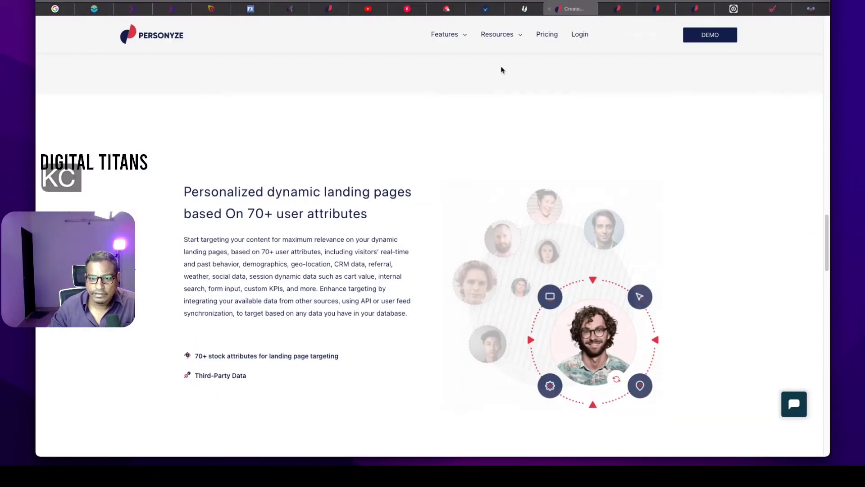
scroll(526, 334, down, 5)
click(545, 40)
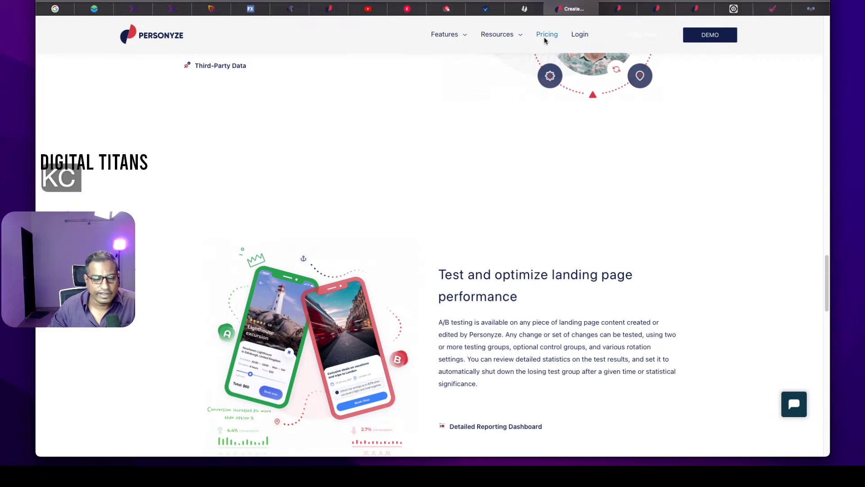
scroll(236, 306, down, 4)
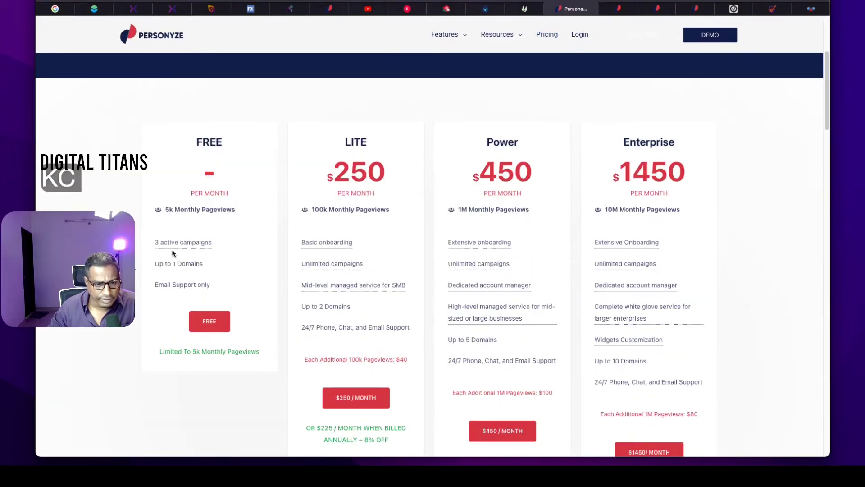
drag(161, 352, 248, 356)
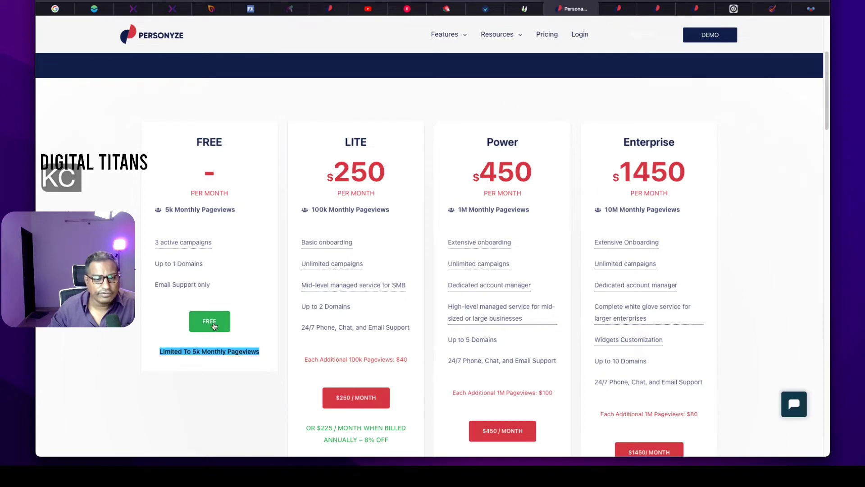
scroll(213, 231, up, 1)
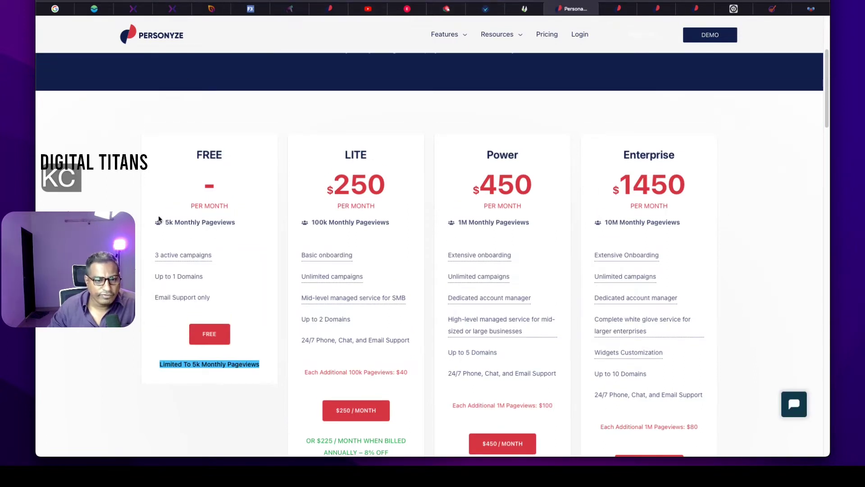
drag(162, 223, 231, 227)
click(160, 259)
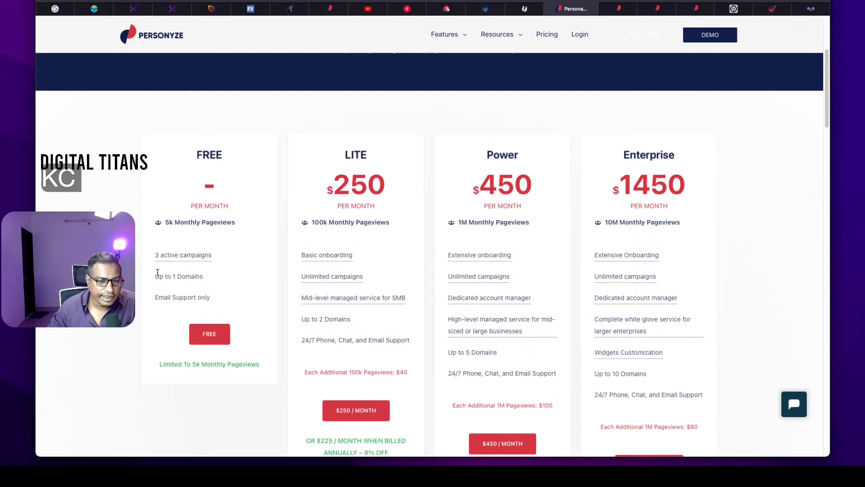
drag(155, 276, 207, 277)
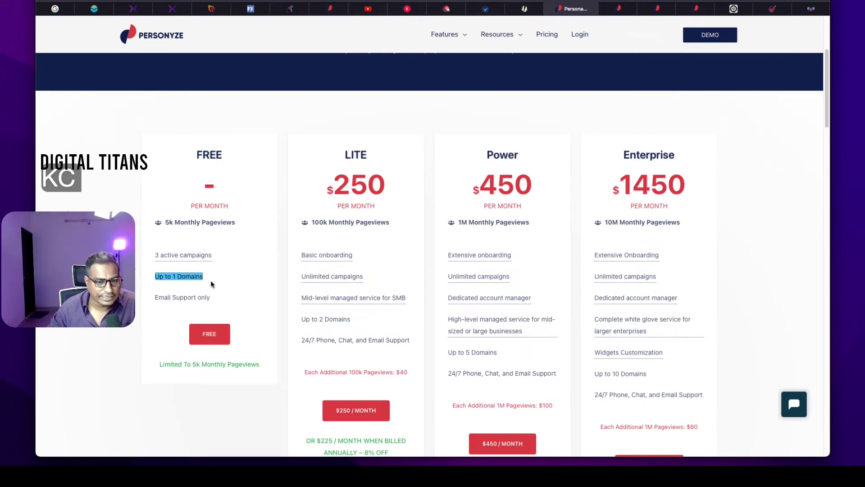
drag(155, 297, 218, 302)
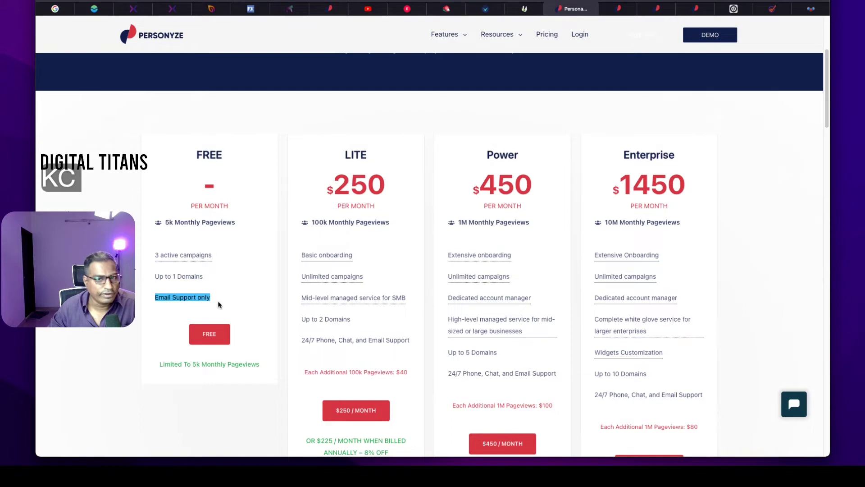
mouse_move(193, 259)
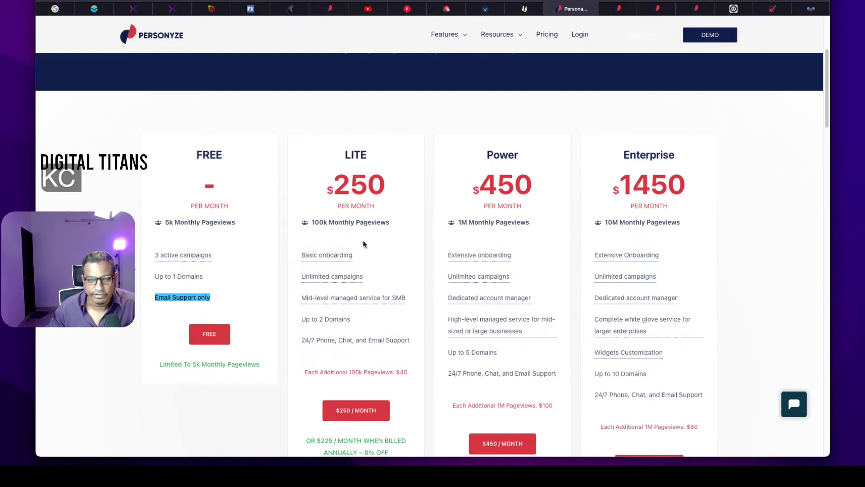
scroll(302, 287, down, 15)
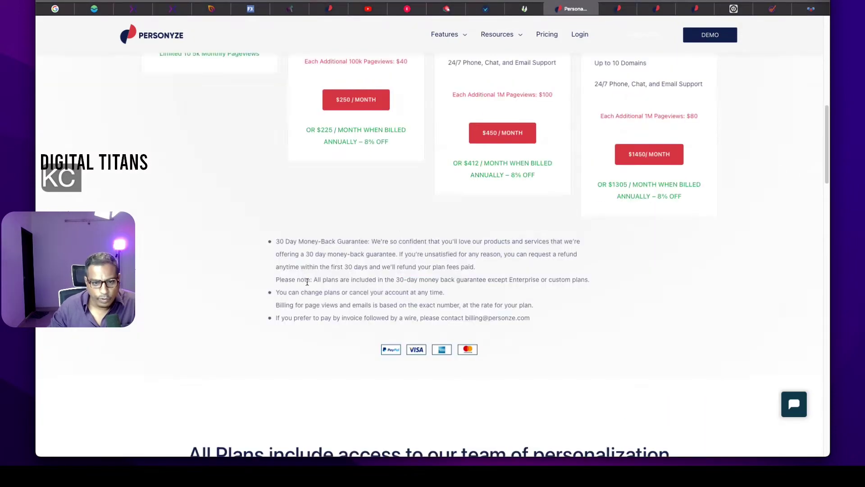
Step: View the Dynamic Landing Pages feature page from the Features menu, then return to the app
scroll(302, 288, up, 2)
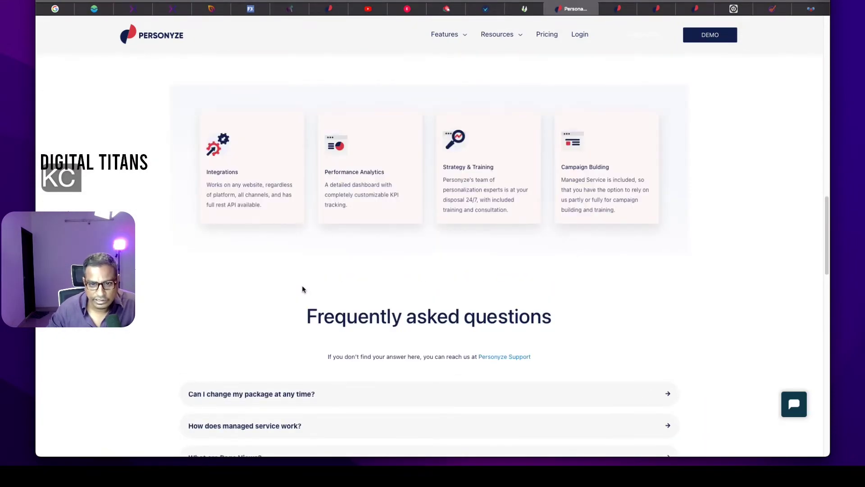
mouse_move(218, 191)
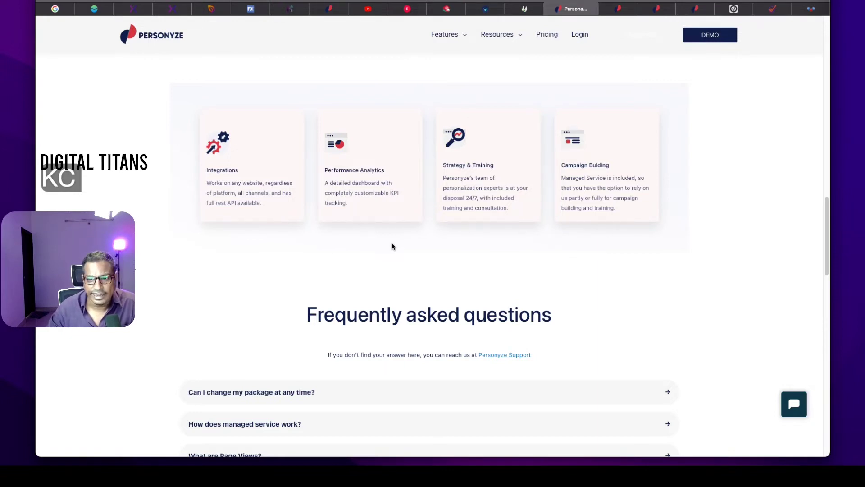
mouse_move(443, 35)
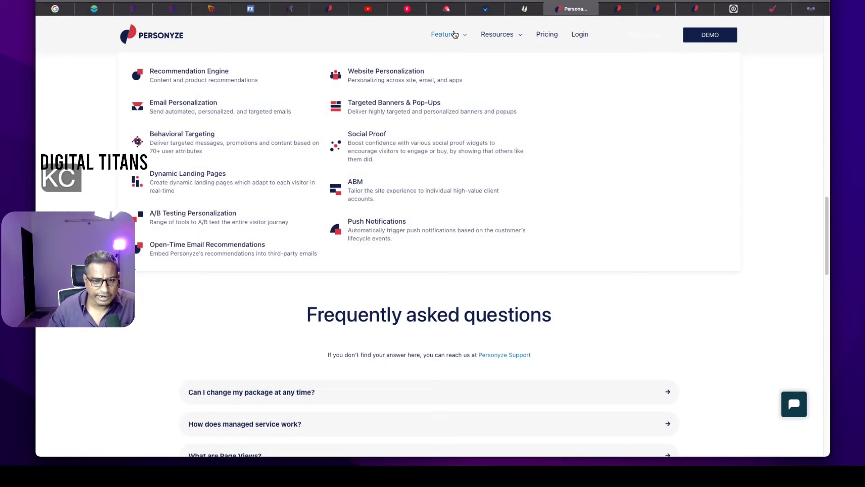
click(166, 183)
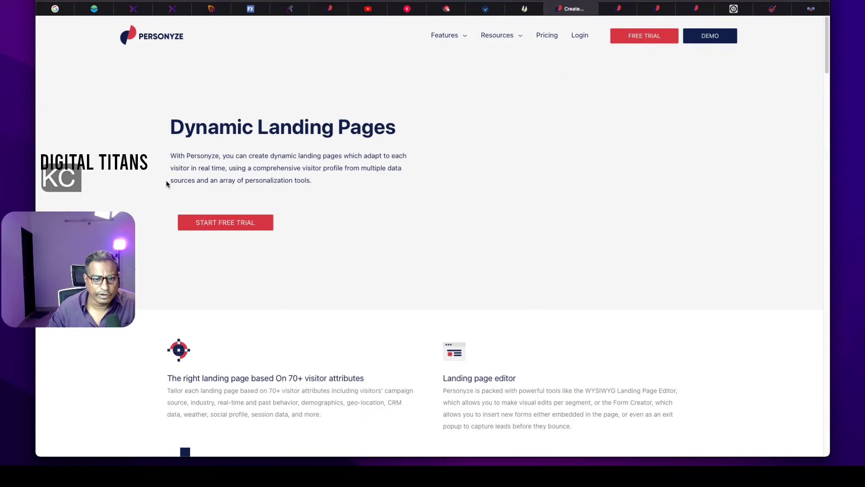
scroll(299, 139, down, 10)
scroll(348, 224, up, 10)
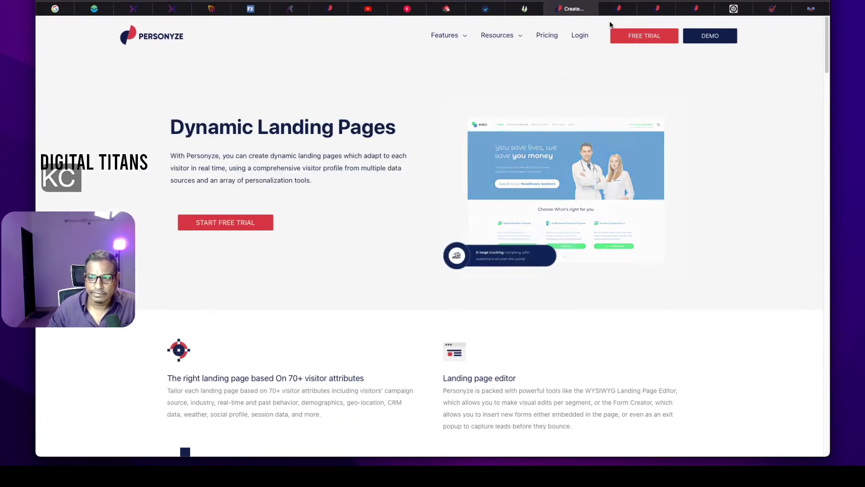
click(617, 10)
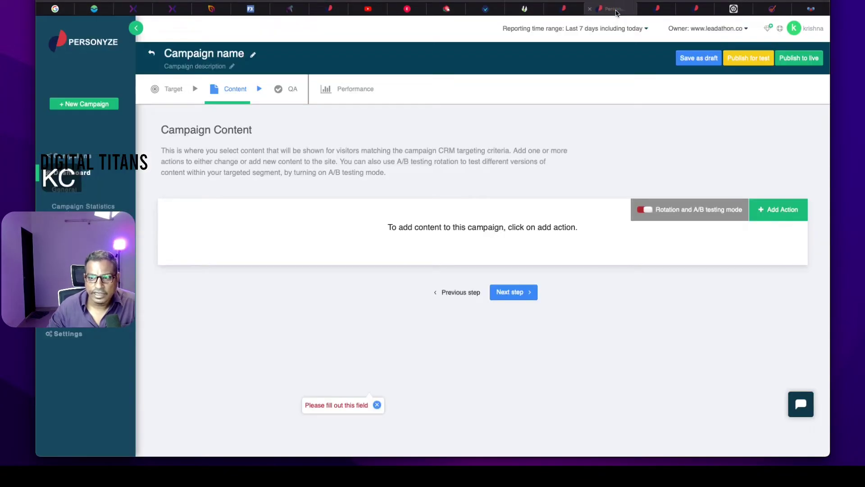
Step: Leave the unsaved campaign via Dashboard and start a Targeting and Personalization wizard campaign
click(86, 176)
click(516, 249)
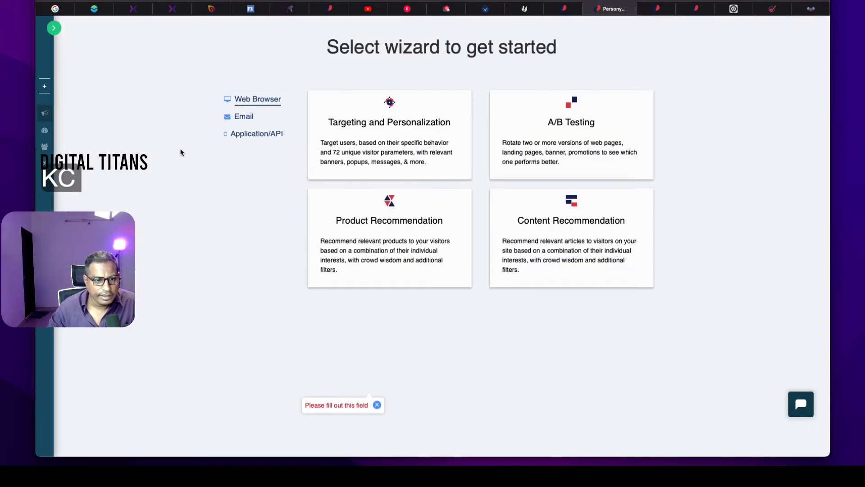
mouse_move(359, 147)
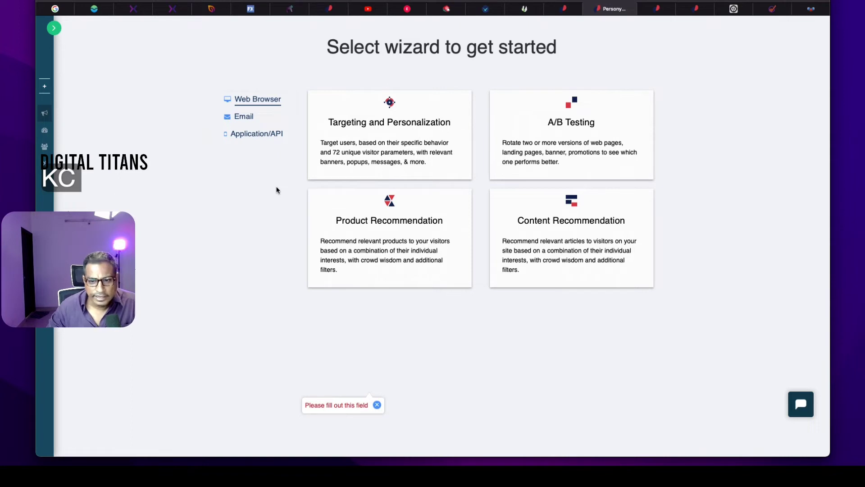
click(358, 127)
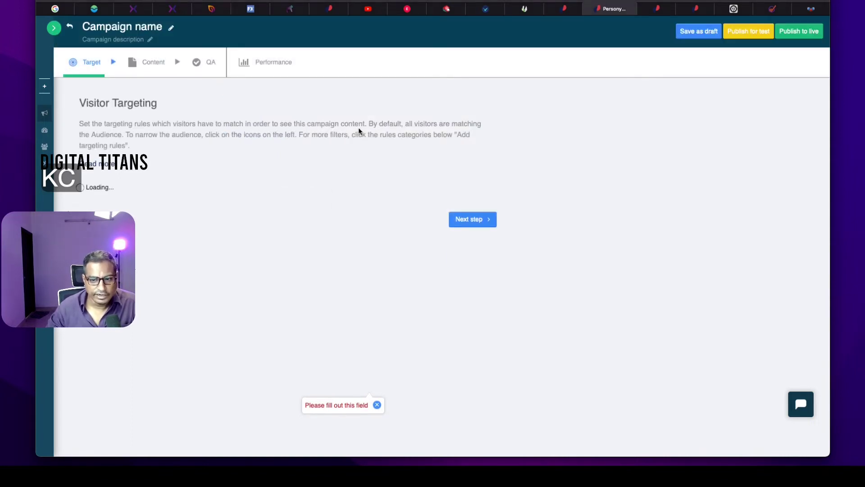
Step: Scroll down the Visitor Targeting page to the location rule area
scroll(209, 232, down, 3)
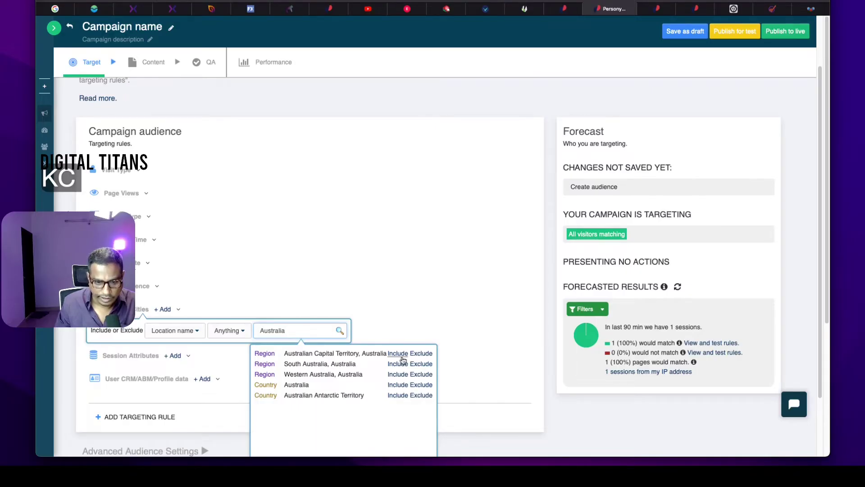
Step: Include Australia and the city Sydney (Nova Scotia, Canada), then begin a Pages rule
click(397, 384)
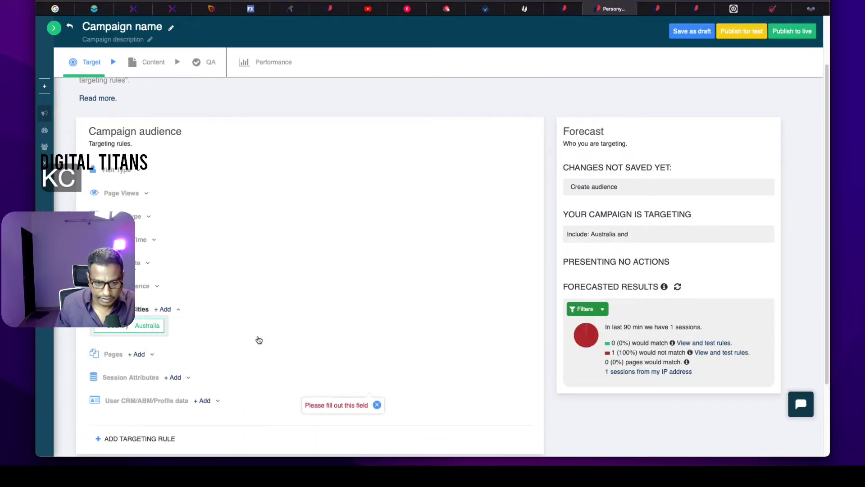
click(166, 310)
click(169, 331)
click(279, 331)
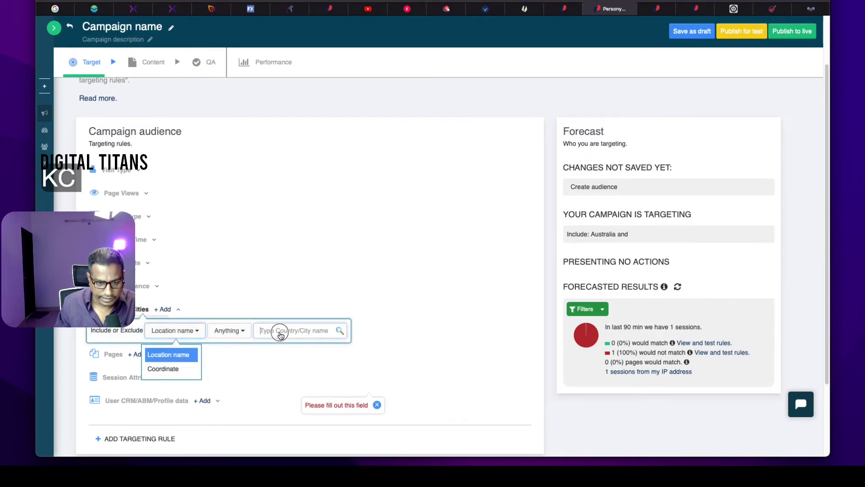
text(sydney)
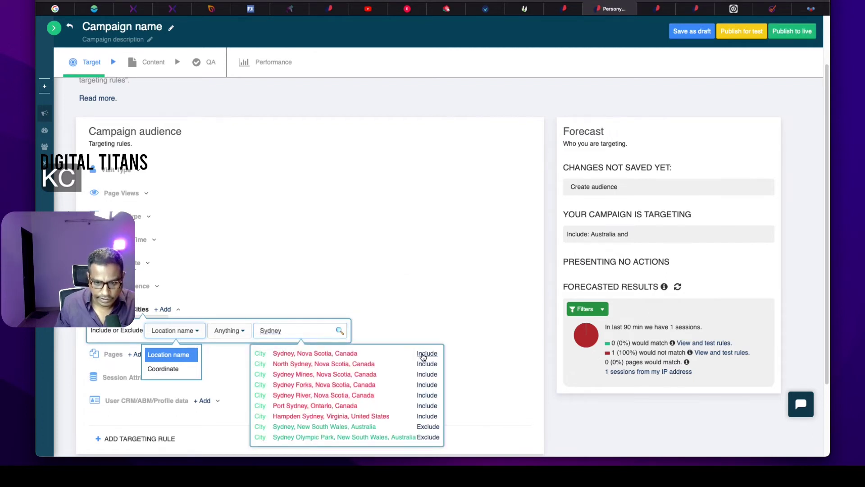
click(424, 355)
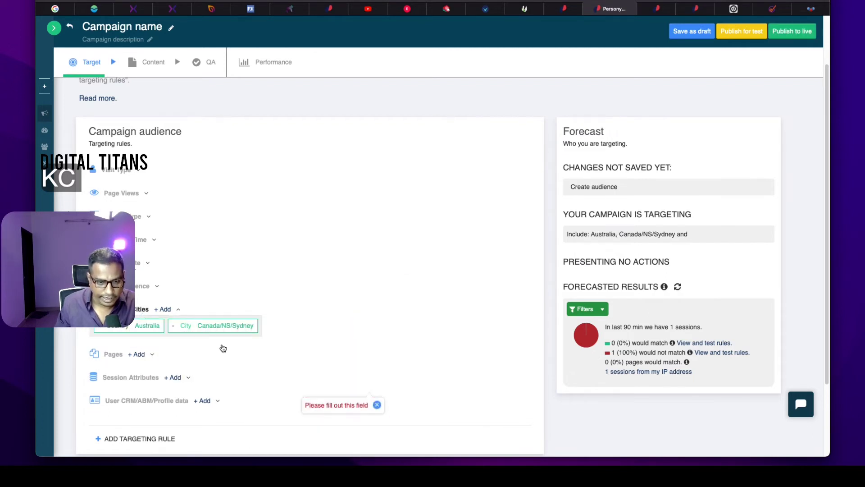
click(139, 354)
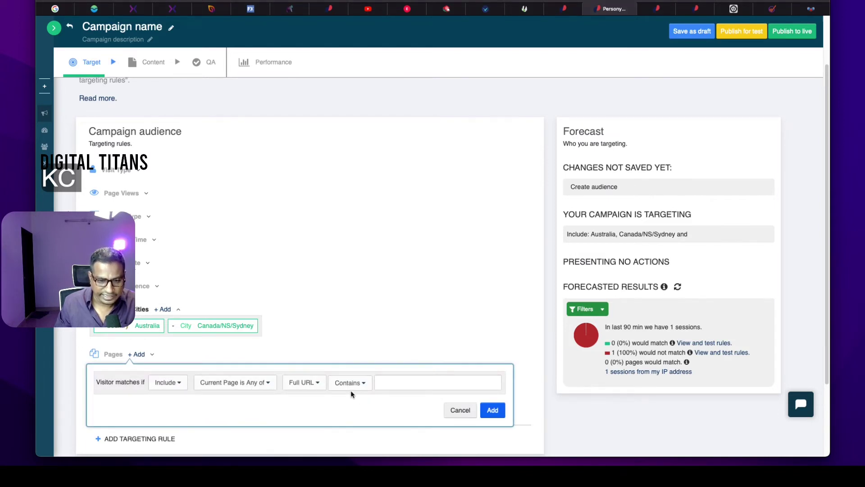
Step: Discard the Pages rule and add a Keywords rule containing 'dentist in australia'
click(460, 410)
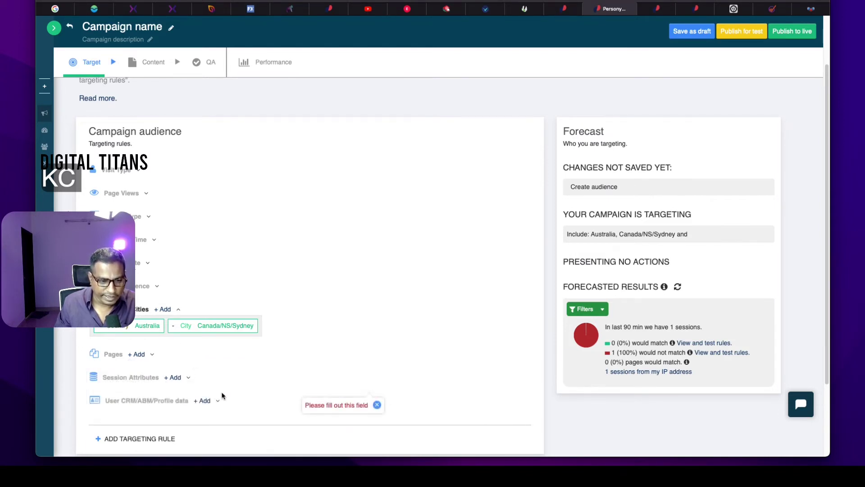
scroll(231, 382, down, 1)
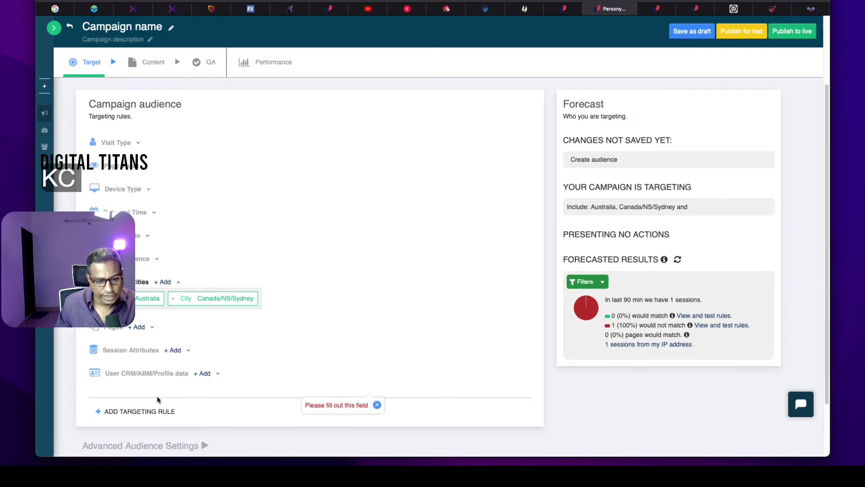
click(141, 411)
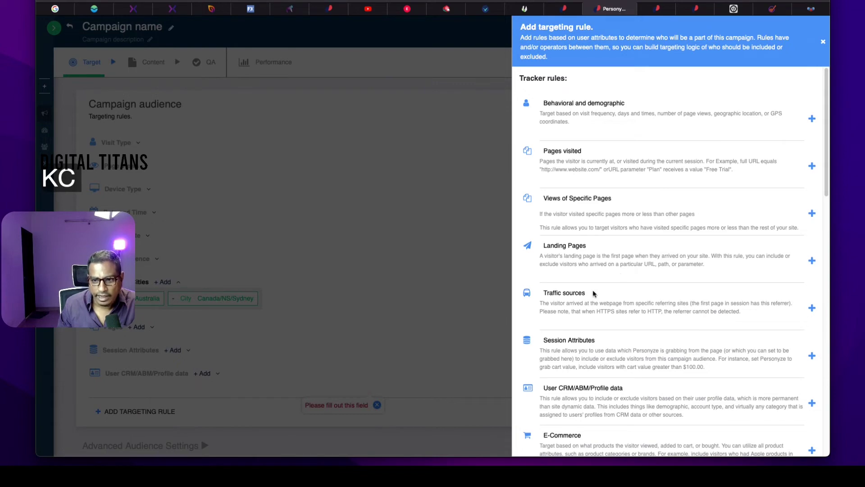
scroll(608, 329, down, 5)
scroll(608, 329, down, 4)
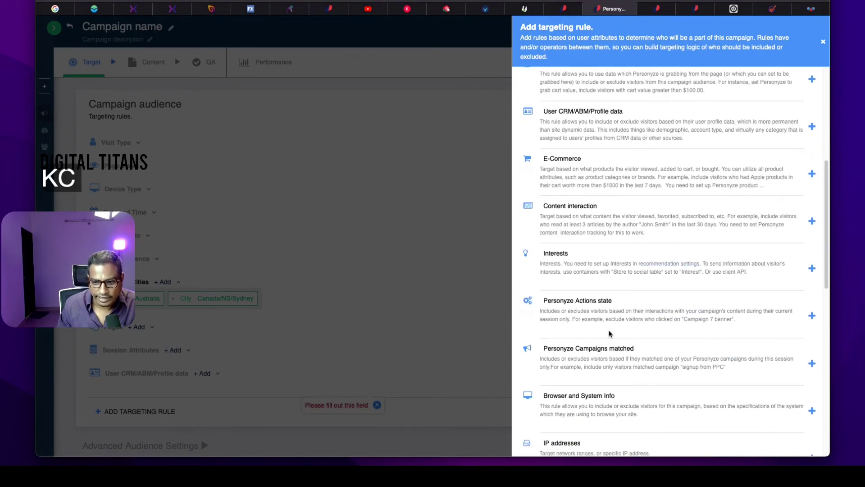
scroll(609, 335, down, 3)
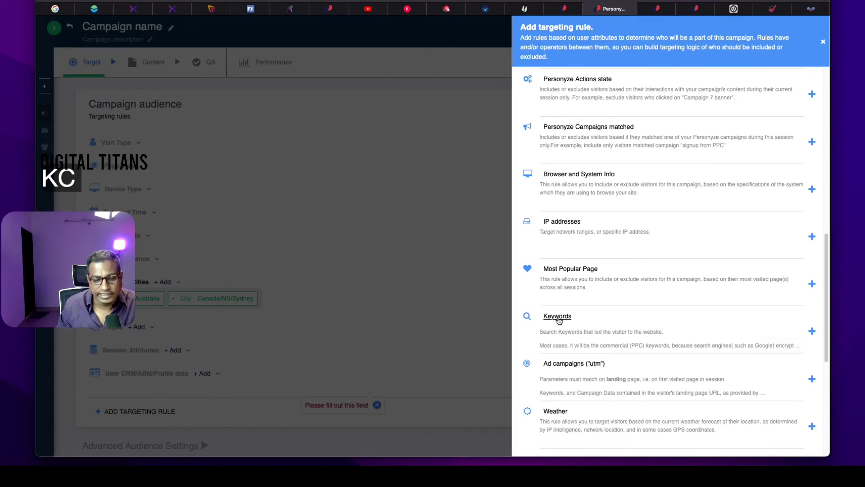
click(559, 319)
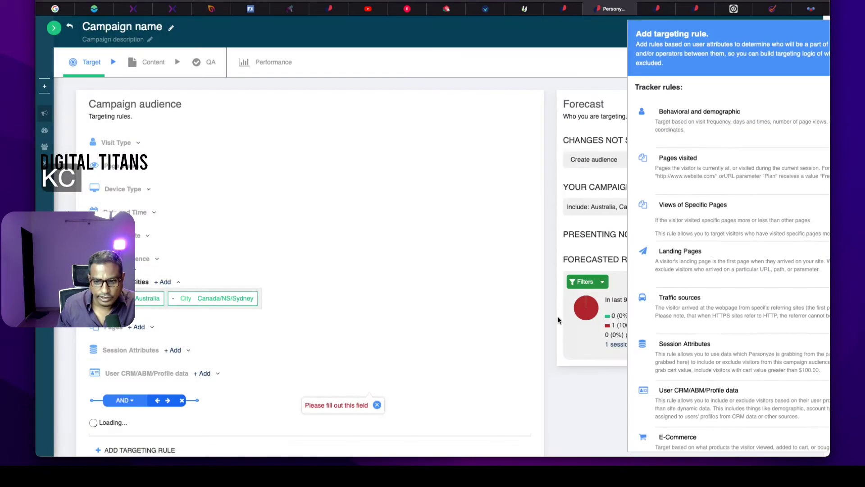
click(219, 427)
text(dentist in )
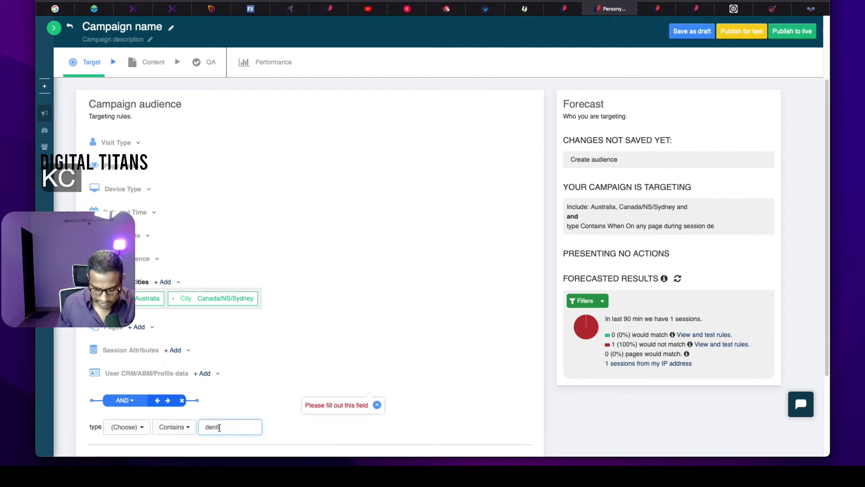
text(australia)
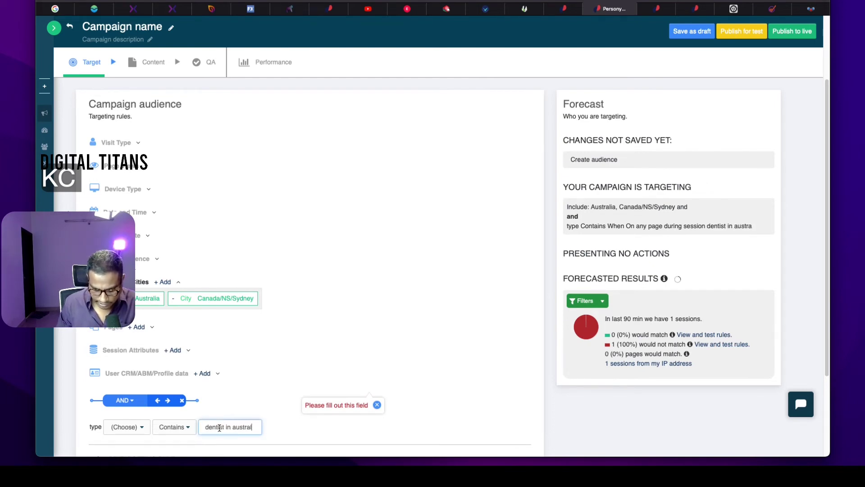
click(433, 427)
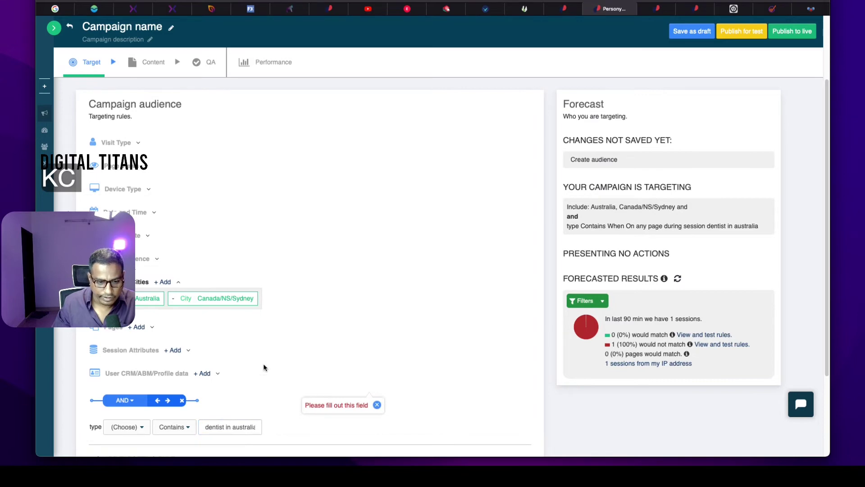
scroll(261, 378, down, 3)
Step: Go to the Content step and add a WYSIWYG Editor action with leadathon.co loaded
click(467, 429)
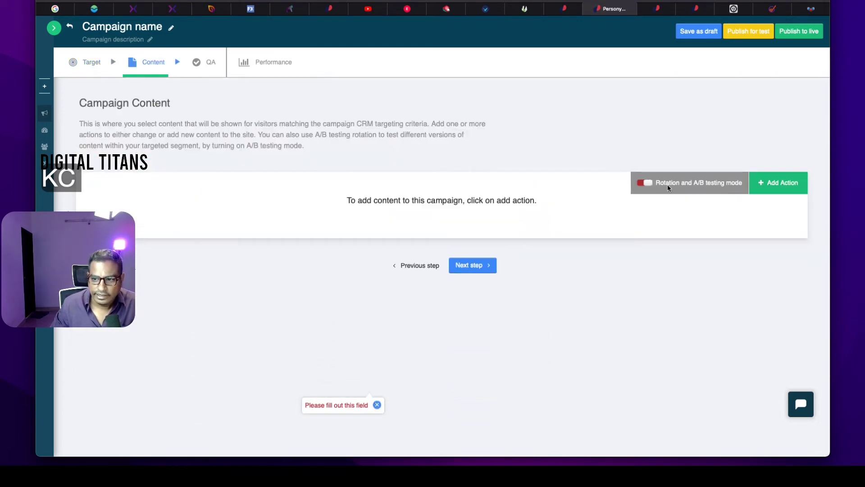
click(781, 183)
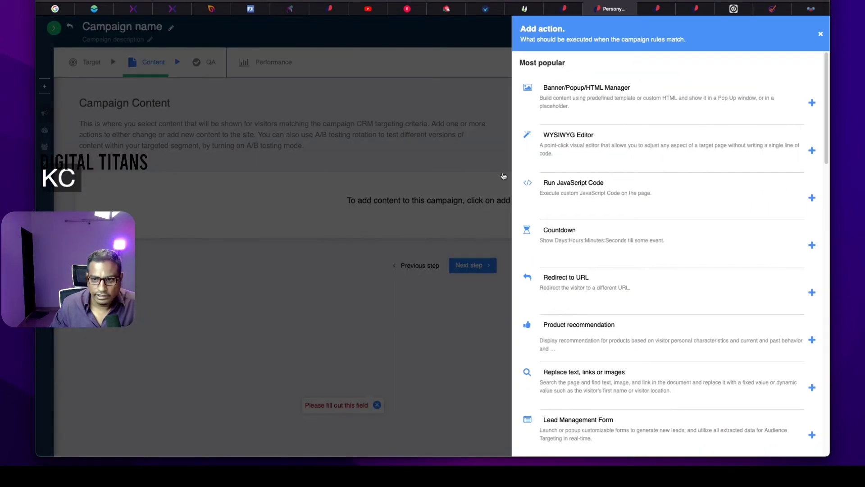
click(582, 138)
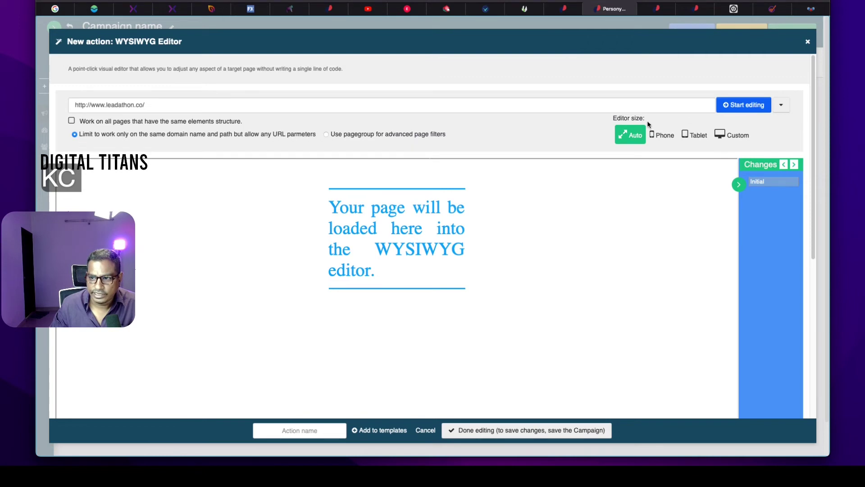
click(730, 106)
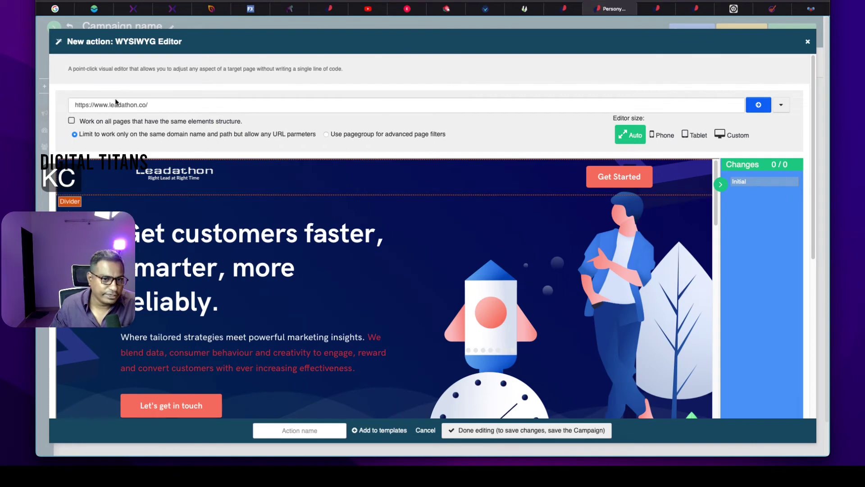
scroll(380, 325, down, 3)
scroll(379, 338, down, 5)
scroll(380, 339, up, 10)
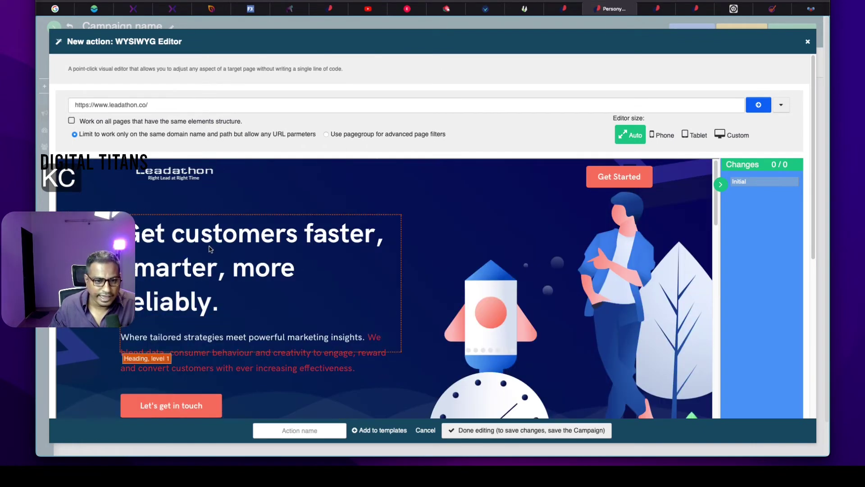
Step: Replace the leadathon.co hero headline text with 'Best Dentist in Australia'
click(209, 249)
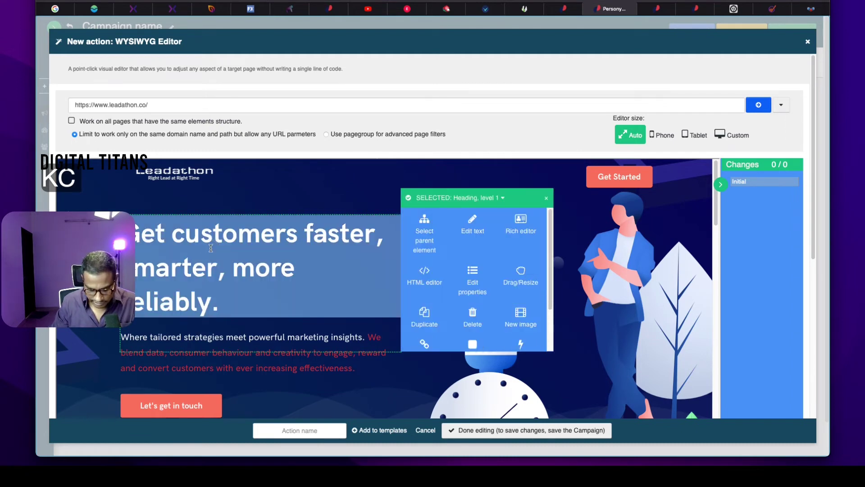
scroll(211, 248, down, 5)
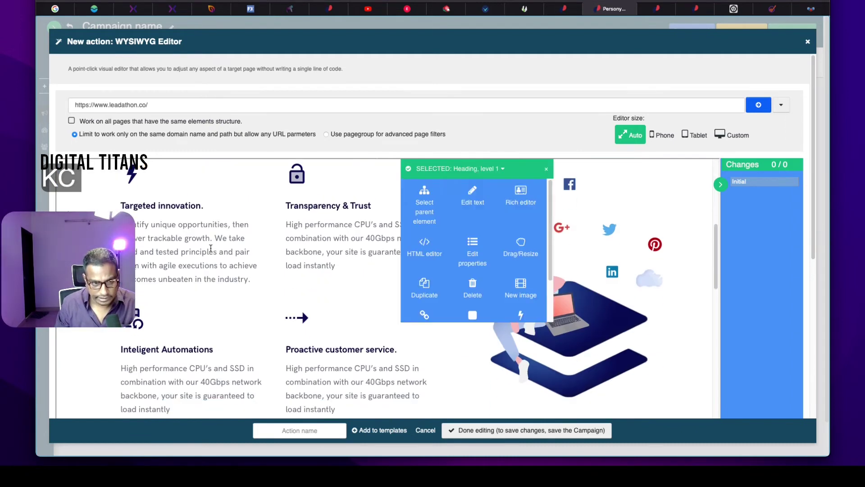
scroll(211, 250, up, 5)
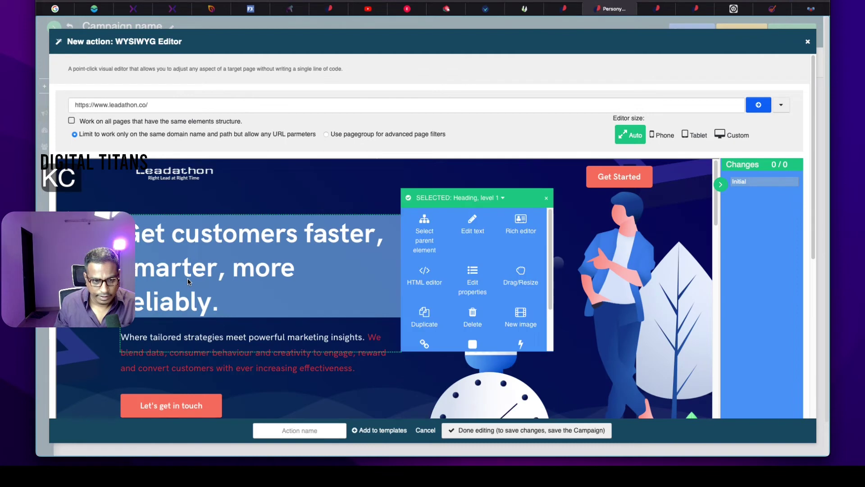
click(472, 223)
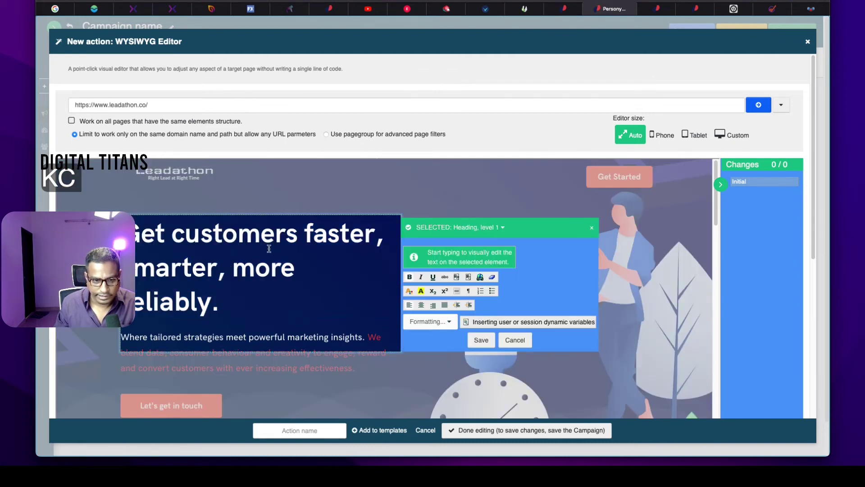
triple_click(292, 283)
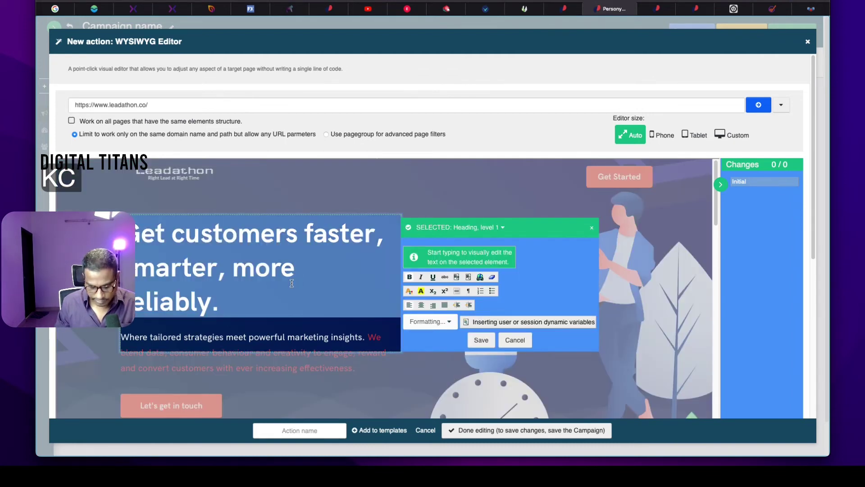
text(Best Den)
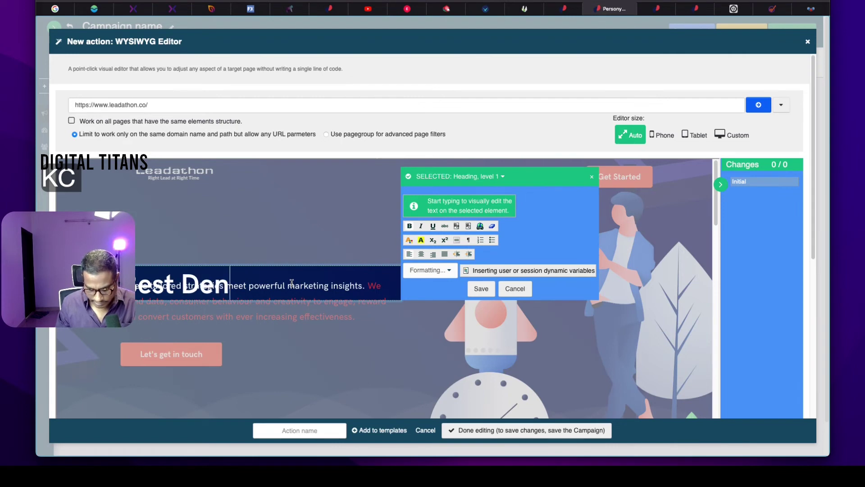
text(tisy)
key(BackSpace)
text(=t)
key(BackSpace)
key(BackSpace)
text(t in Aus)
text(tralia)
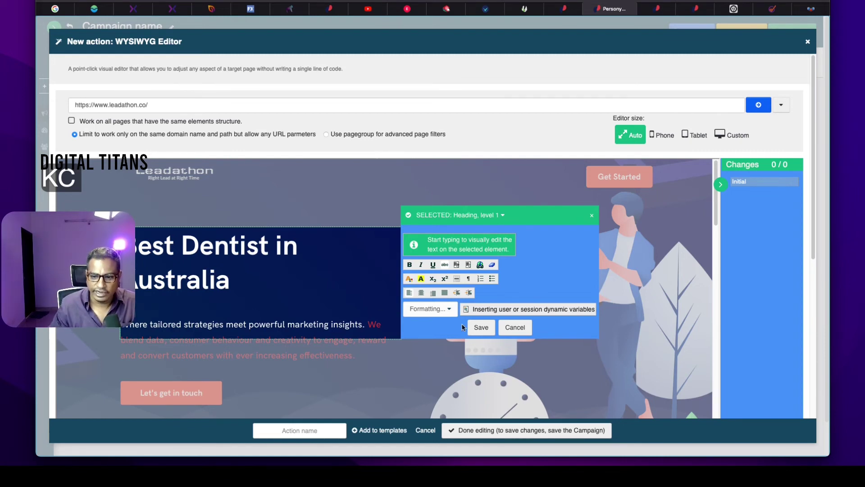
Step: Cancel the headline edit, close the WYSIWYG editor and discard the new action
click(508, 331)
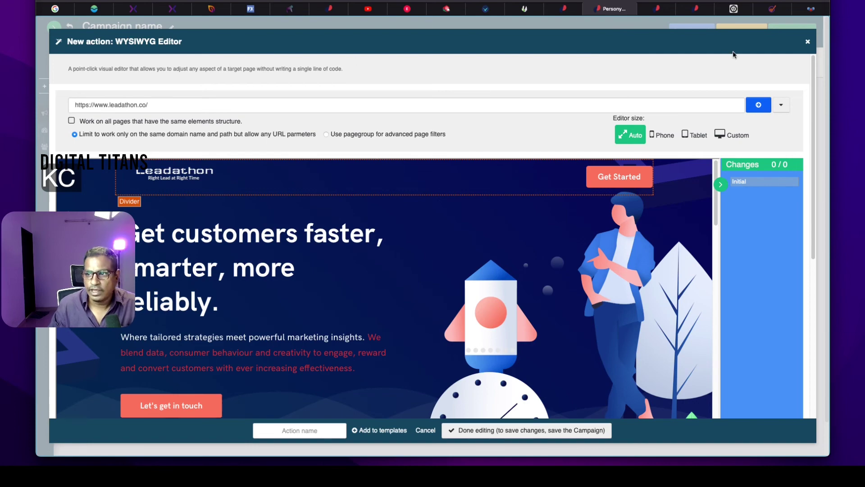
scroll(698, 186, down, 5)
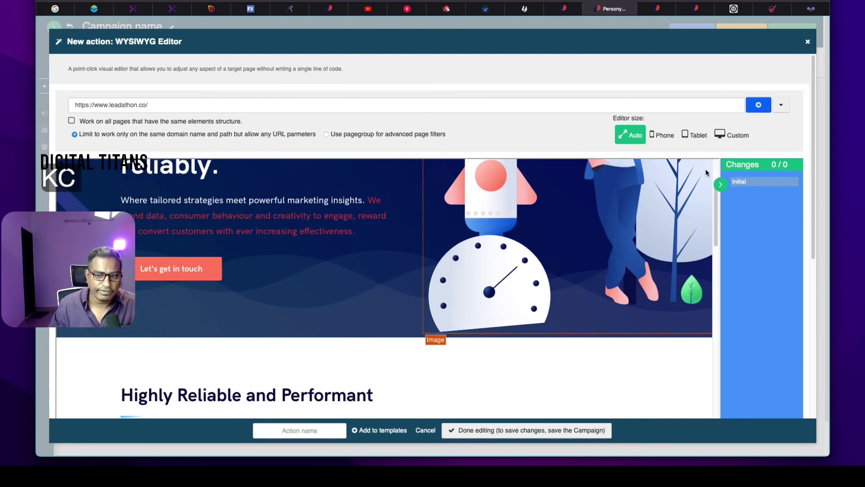
scroll(691, 185, down, 10)
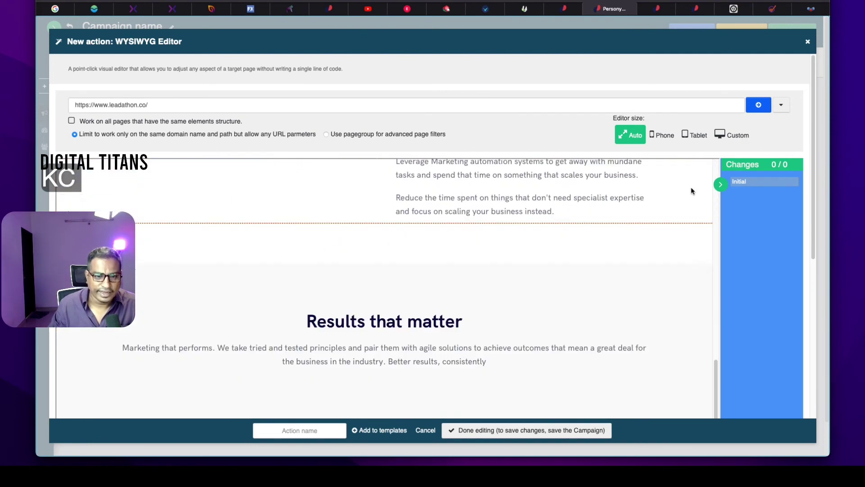
click(807, 42)
click(517, 232)
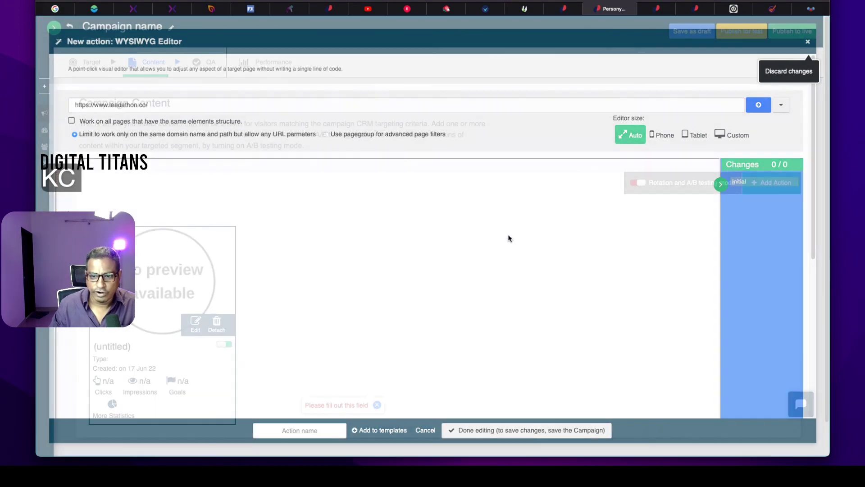